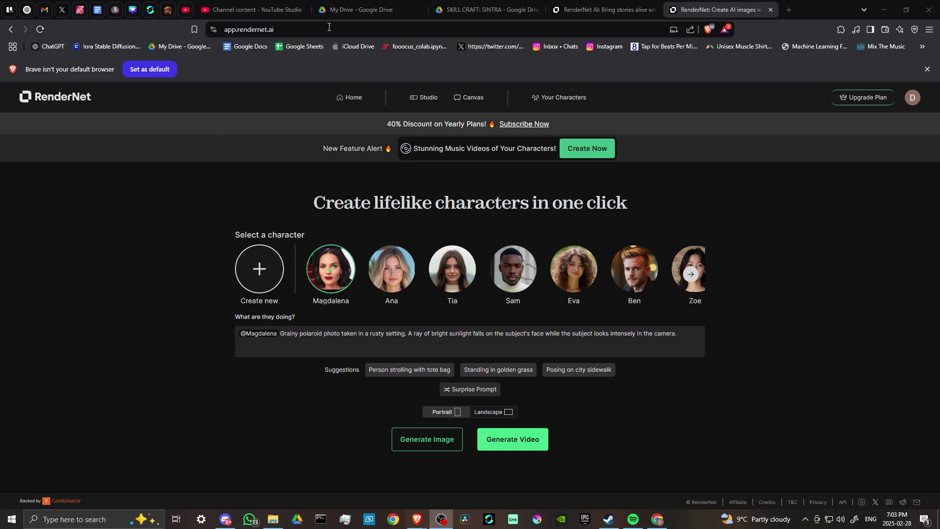
- Glance at the RenderNet landing page tab, then return to the app tab
left_click(606, 11)
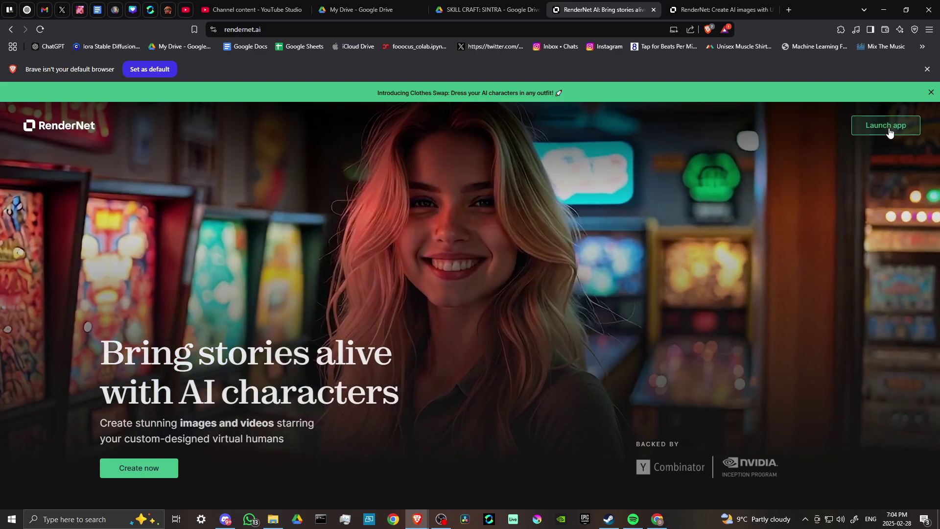
left_click(715, 7)
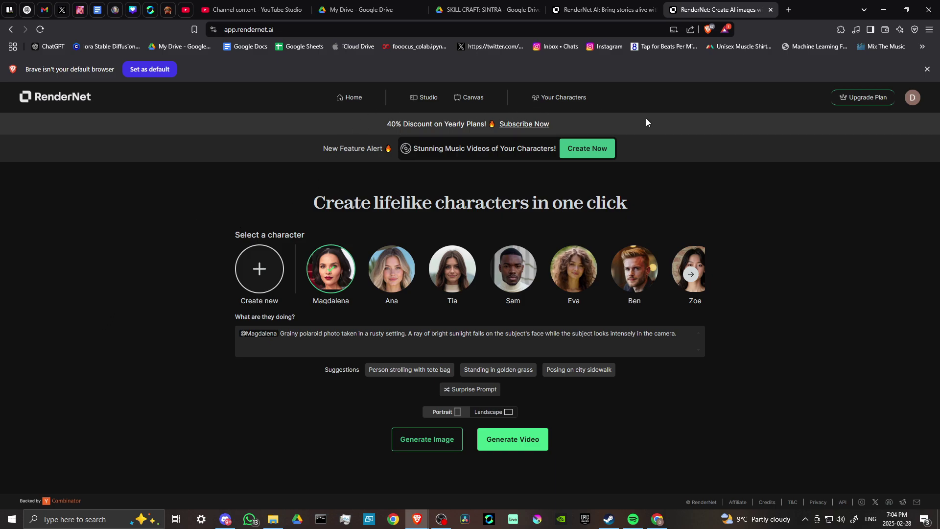
- Open the pricing page and browse the yearly plans at 40% off
left_click(861, 100)
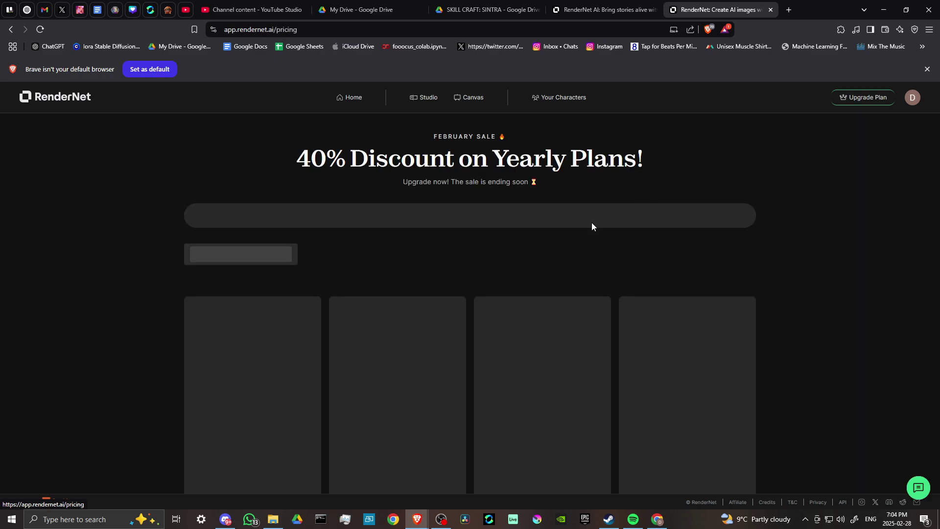
scroll(129, 348, "down", 2)
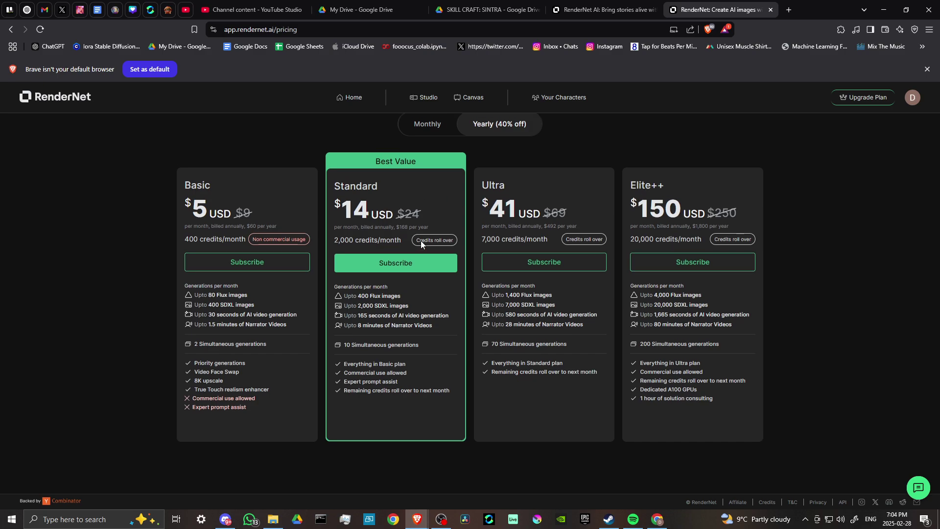
scroll(421, 239, "up", 1)
scroll(442, 274, "up", 1)
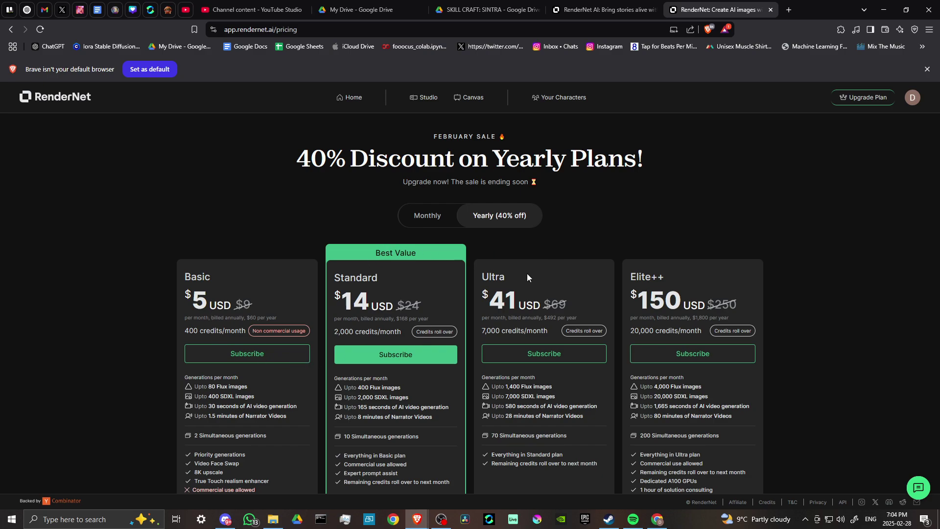
scroll(237, 300, "down", 1)
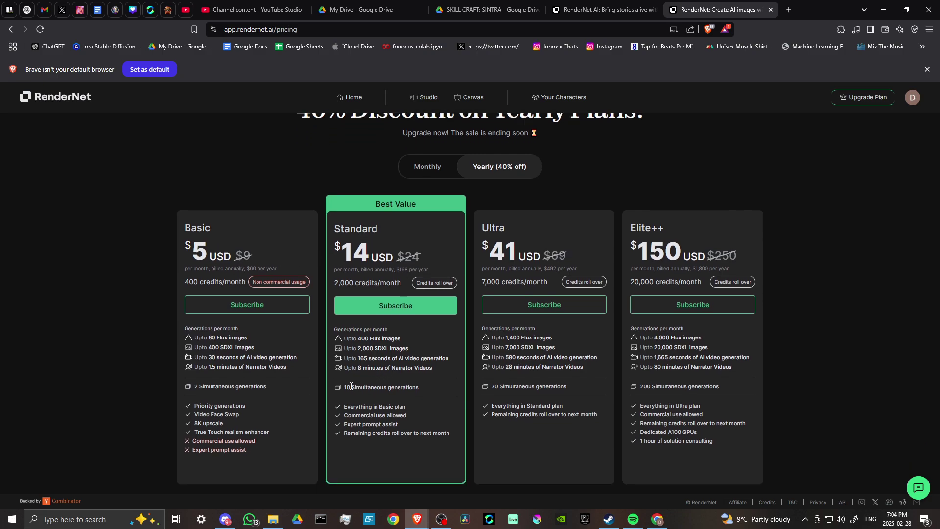
scroll(529, 210, "up", 1)
- Compare the monthly billing prices, then switch back to the discounted yearly prices
left_click(435, 215)
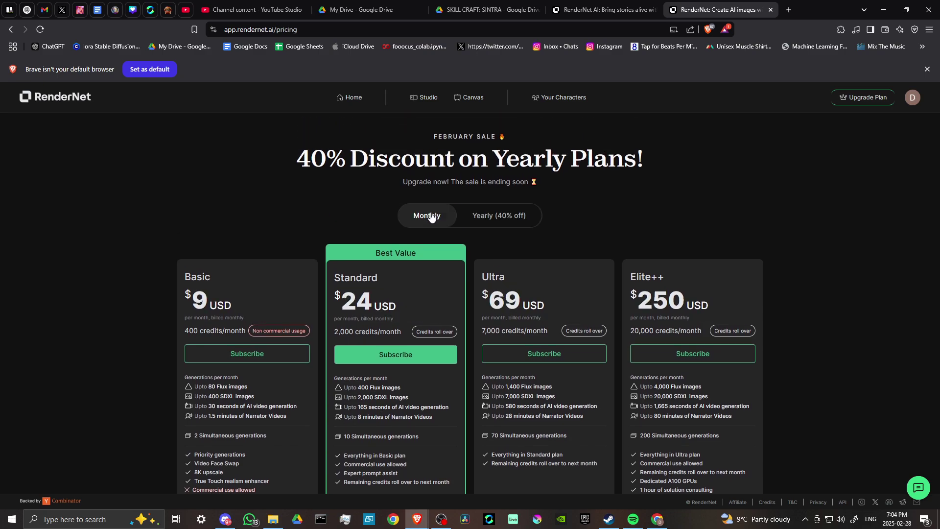
scroll(142, 287, "down", 1)
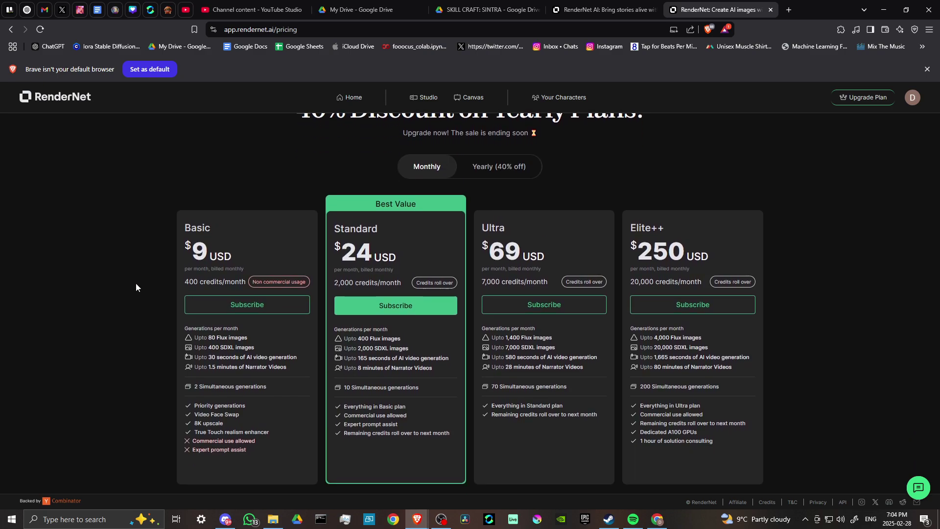
scroll(142, 246, "up", 1)
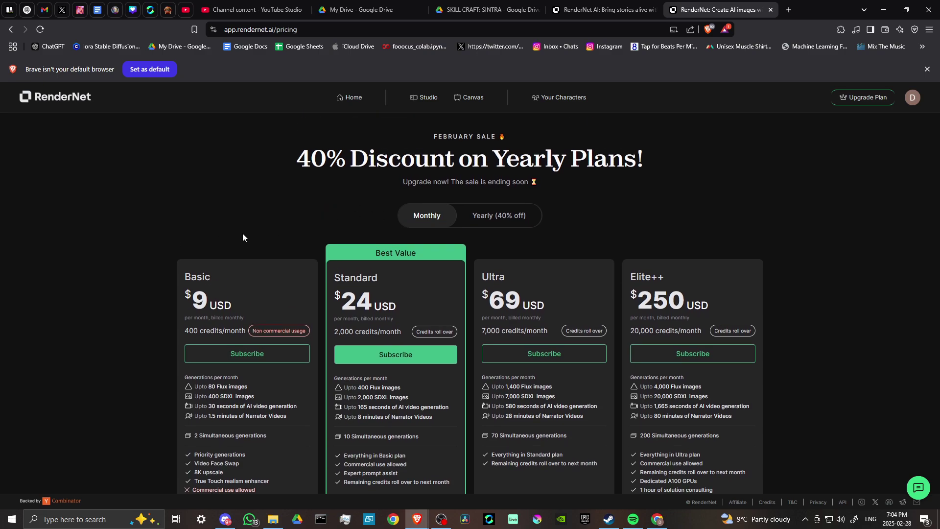
scroll(128, 292, "down", 1)
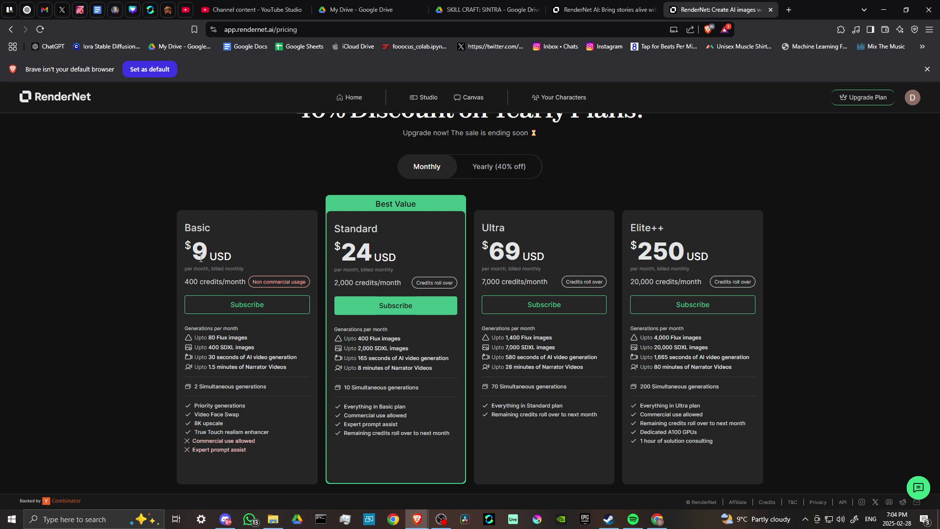
left_click(487, 168)
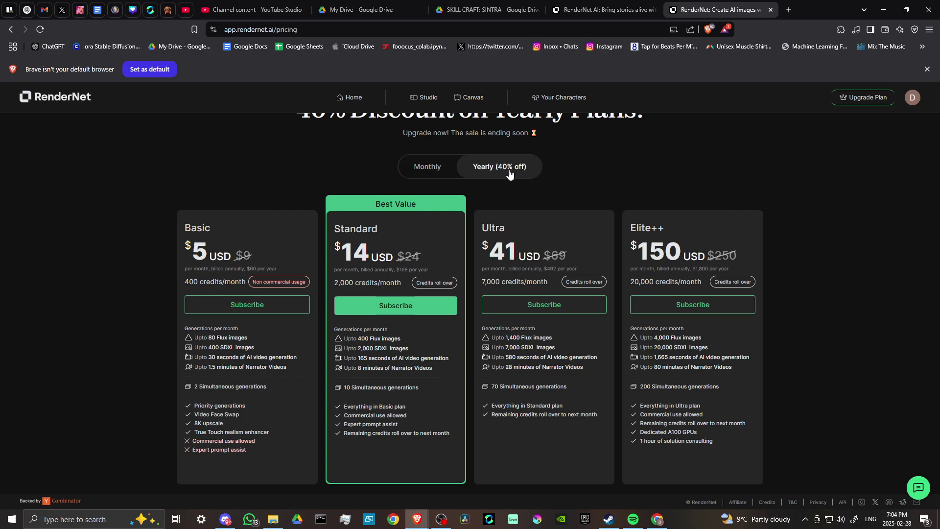
scroll(373, 247, "up", 1)
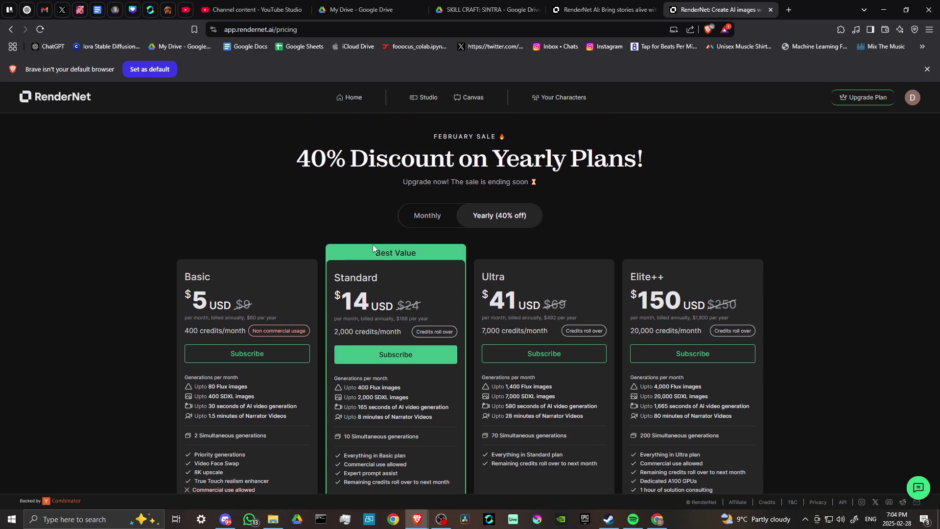
- Go back from pricing to the character-creation home page
left_click(356, 98)
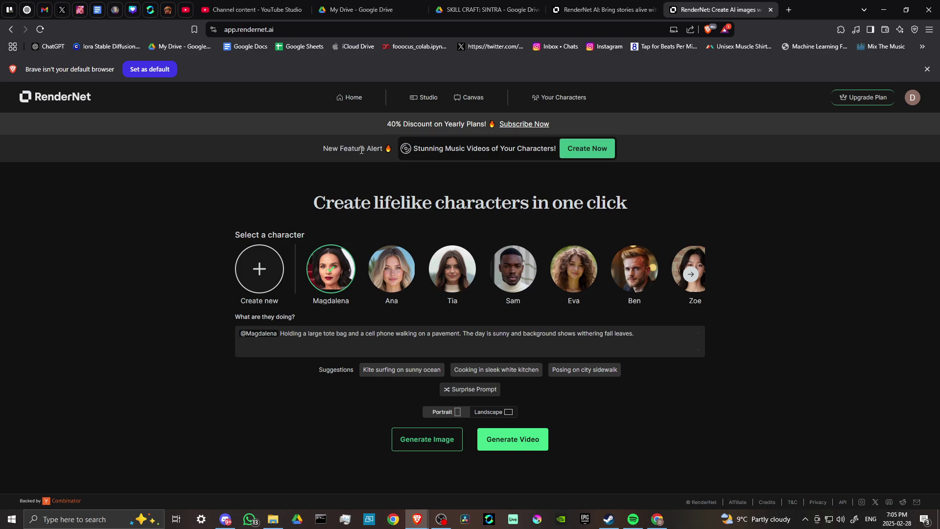
- Start a music video with characters and pick Magdalena as its character
left_click(590, 150)
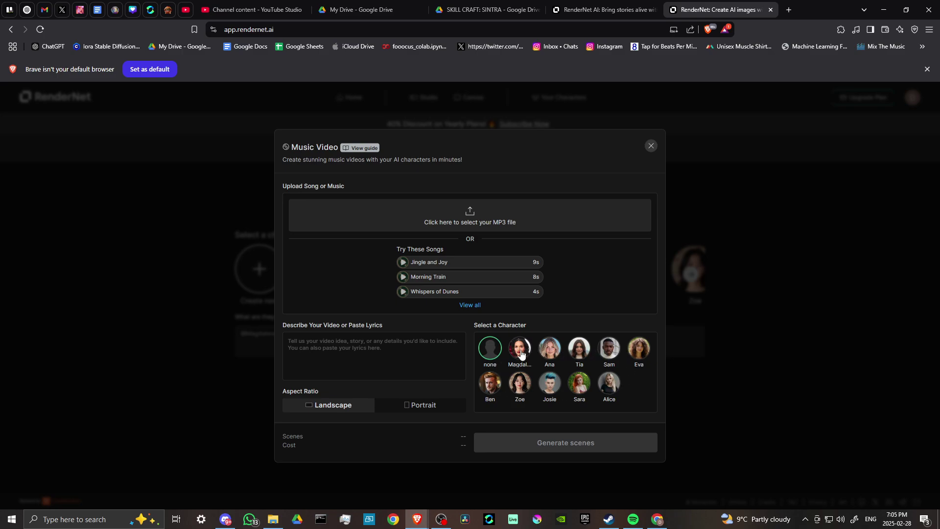
left_click(518, 353)
- Close the music video creator, then start a new character and quit its setup
left_click(650, 146)
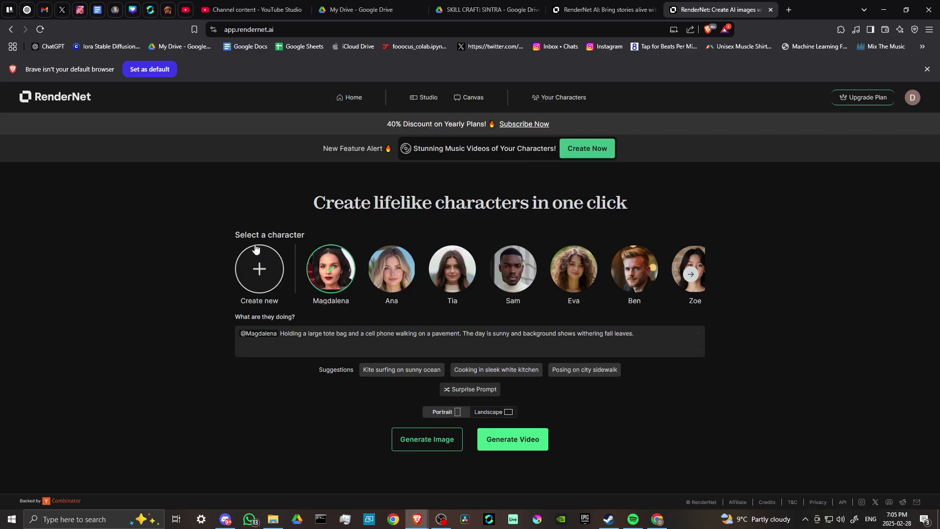
left_click(266, 282)
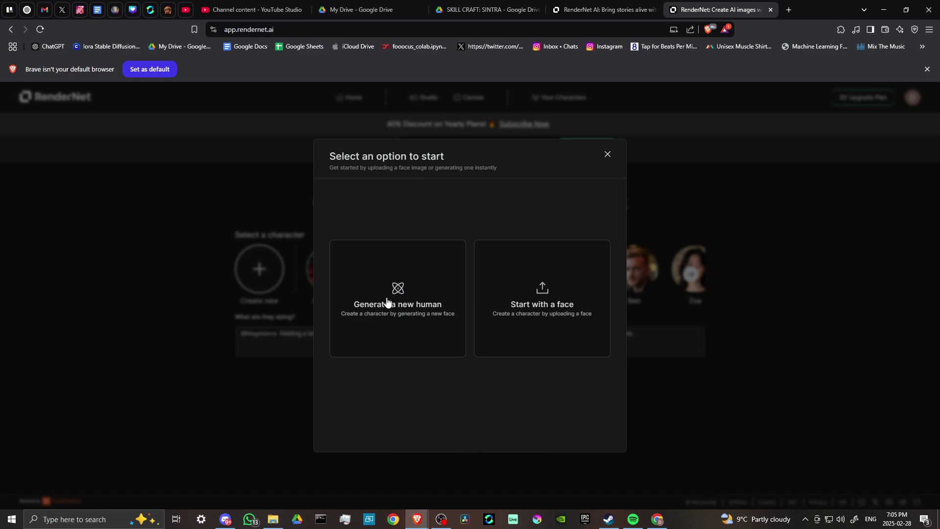
left_click(607, 155)
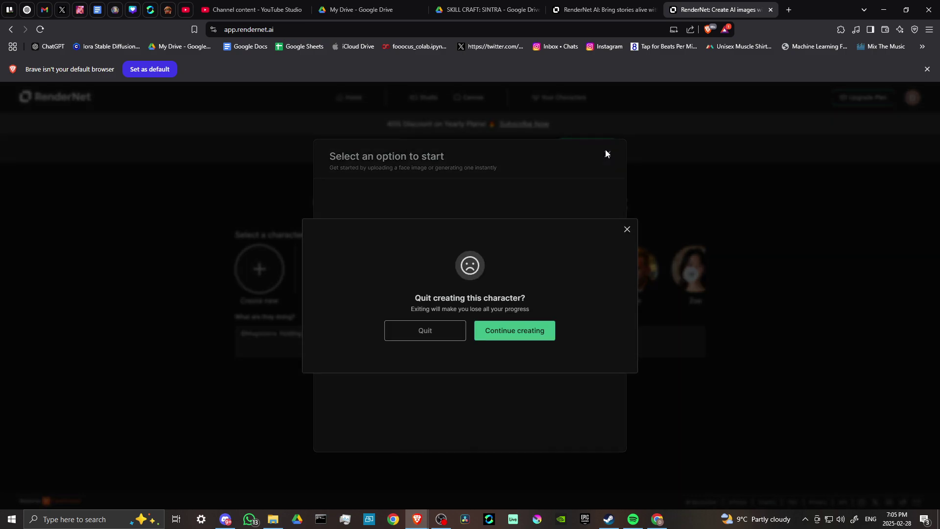
left_click(432, 337)
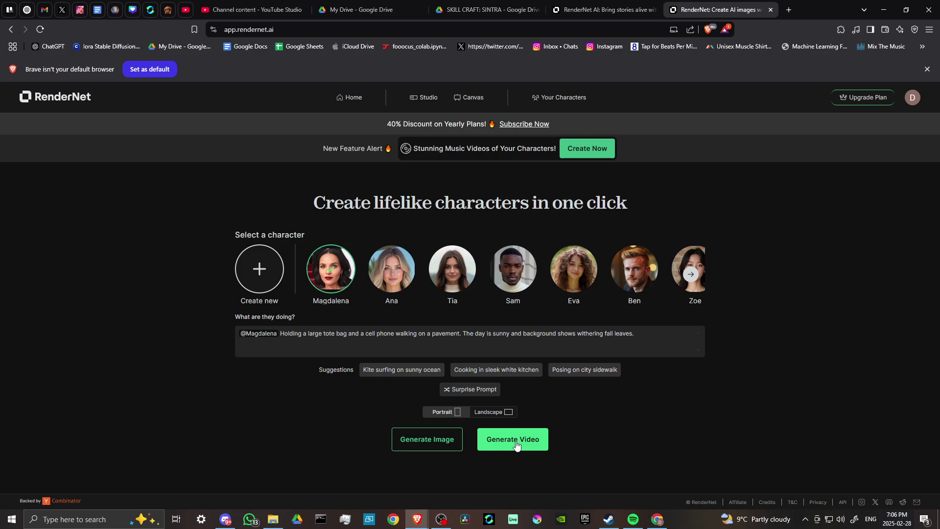
- Open Pricing from the account menu and dismiss the yearly-plan sale popup
left_click(911, 98)
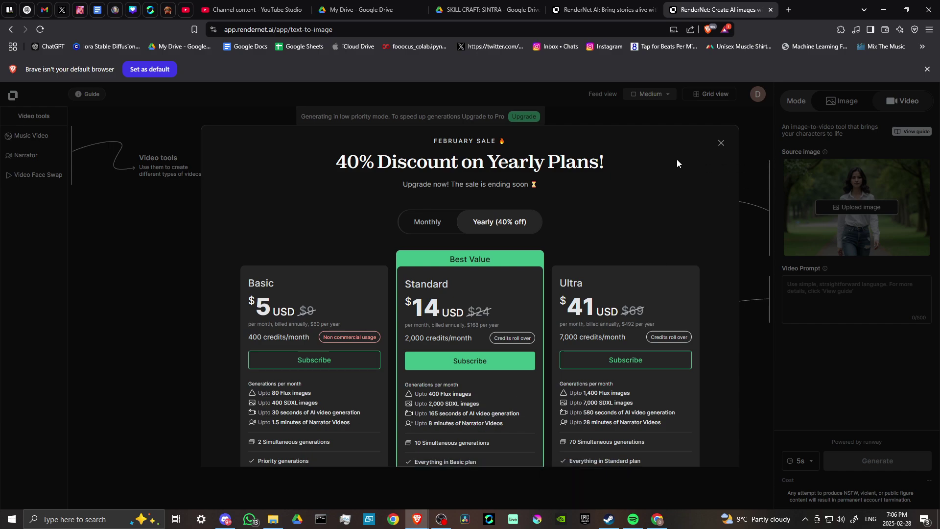
left_click(721, 144)
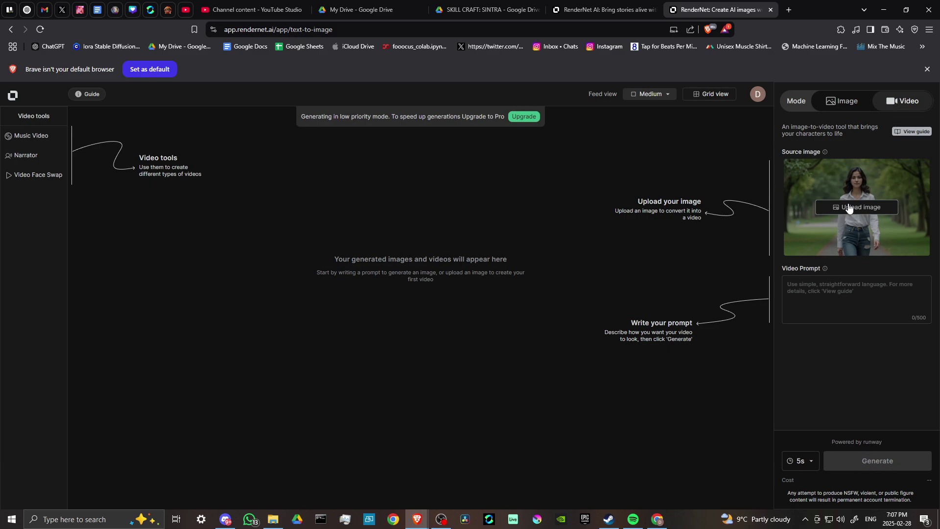
- Switch to image mode and open TrueTouch with Regular realism and 2x scale
left_click(840, 102)
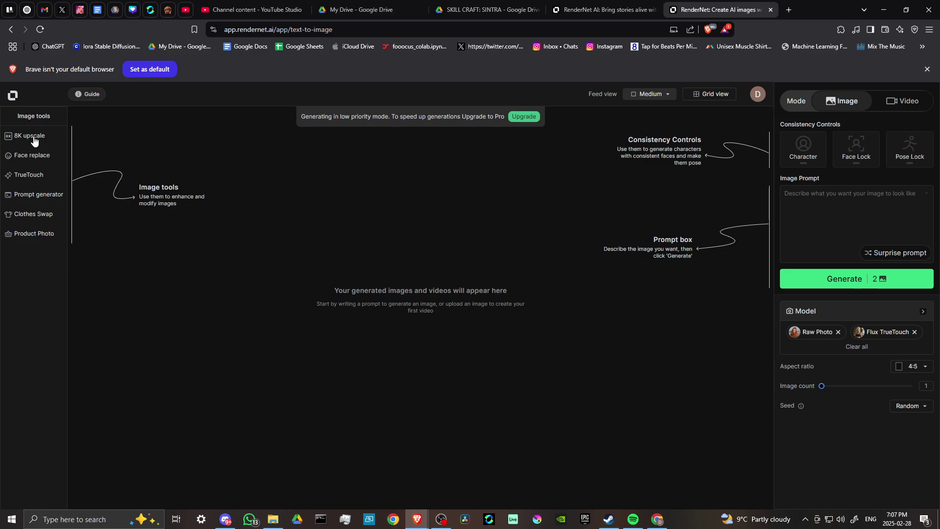
left_click(21, 177)
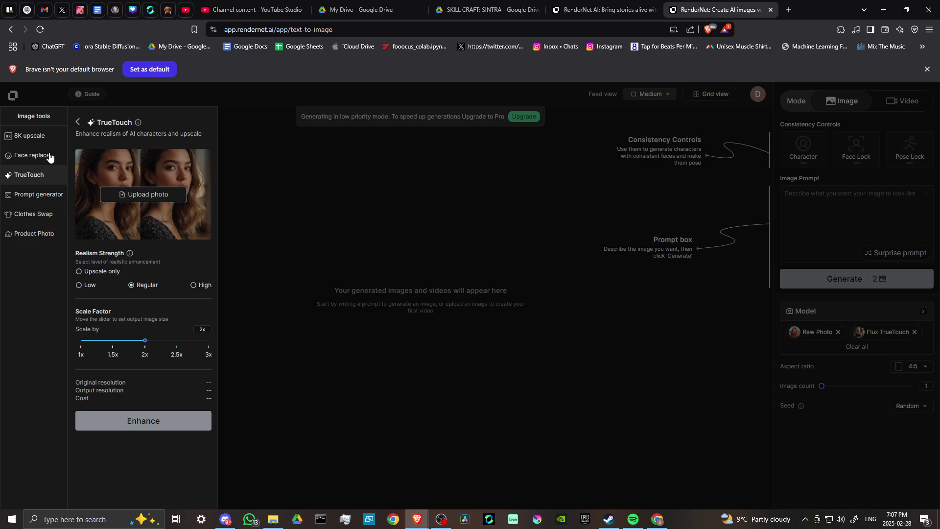
- Select the Prompt Generator's prompt for a young South American brunette on a busy street
left_click(32, 200)
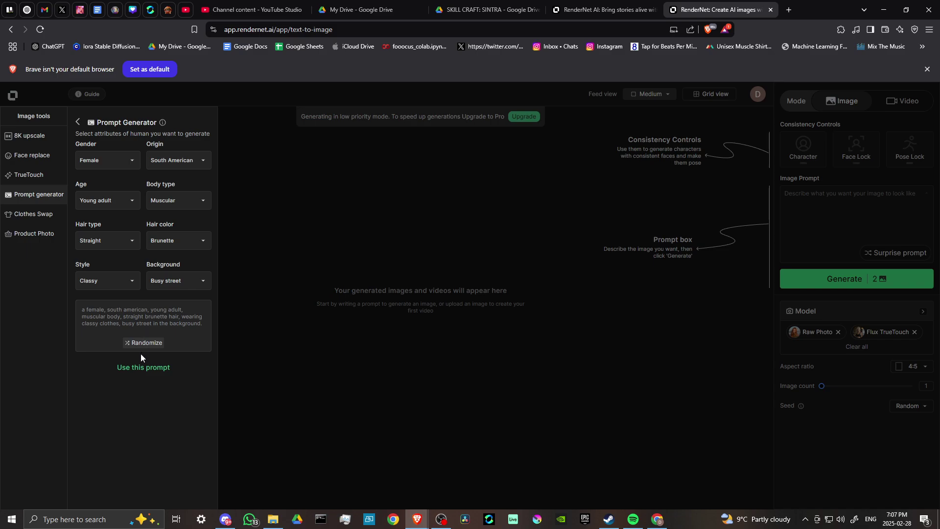
double_click(86, 311)
left_click_drag(86, 311, 217, 325)
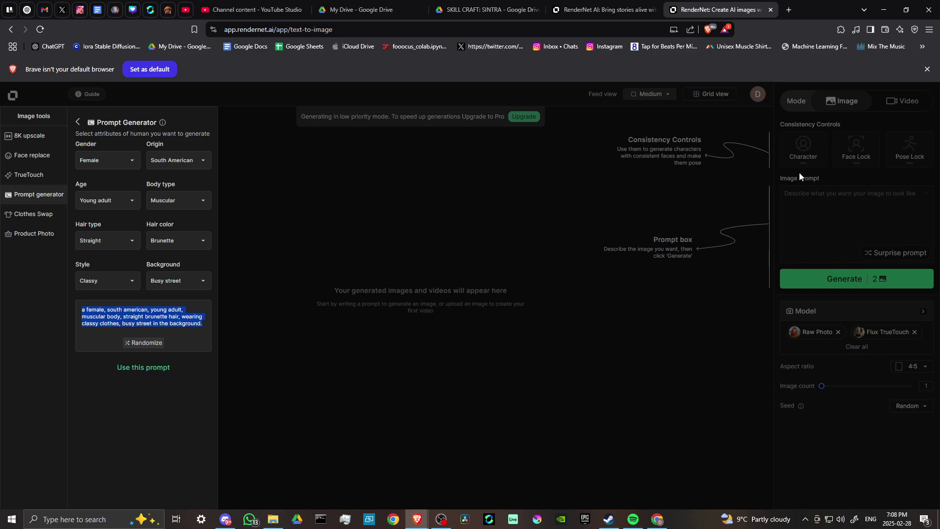
- Open Clothes Swap and review the clothing type choices without picking one
left_click(32, 216)
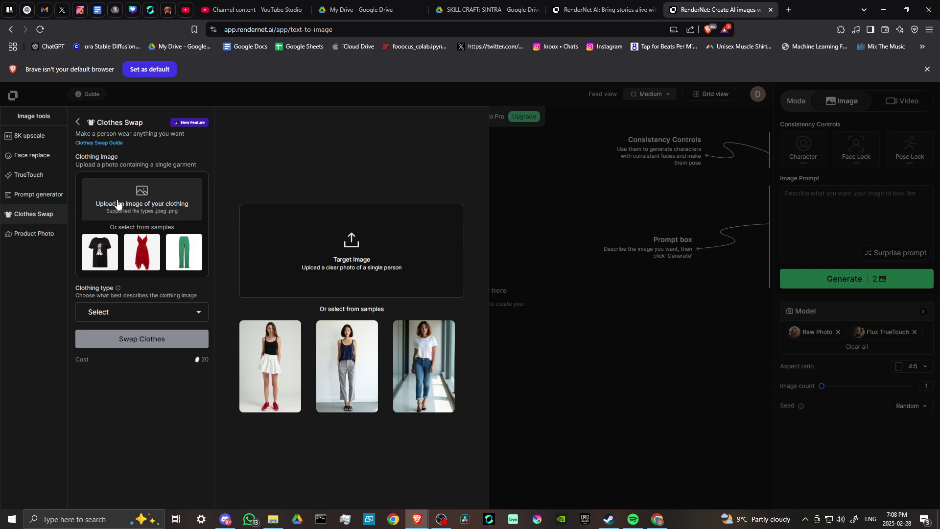
left_click(127, 311)
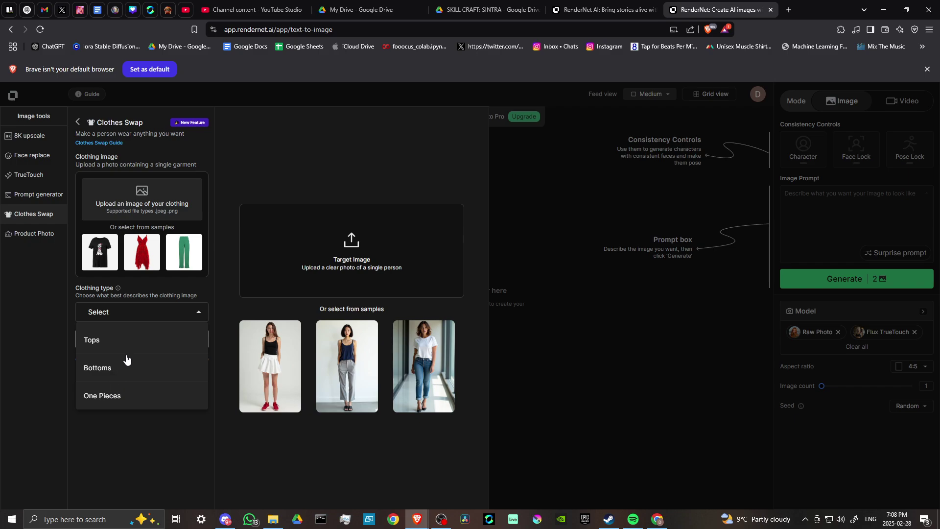
left_click(140, 433)
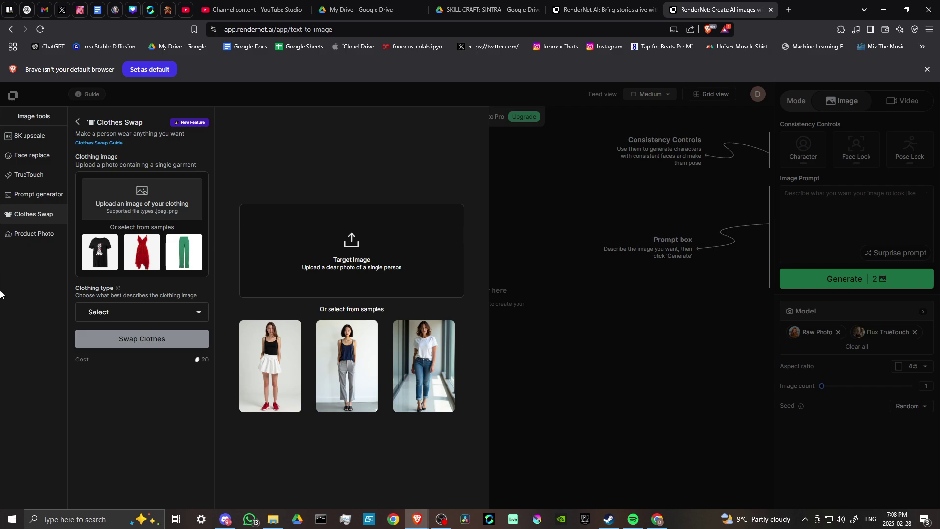
- View the Product Photo tool, then close it back to the empty image feed
left_click(26, 238)
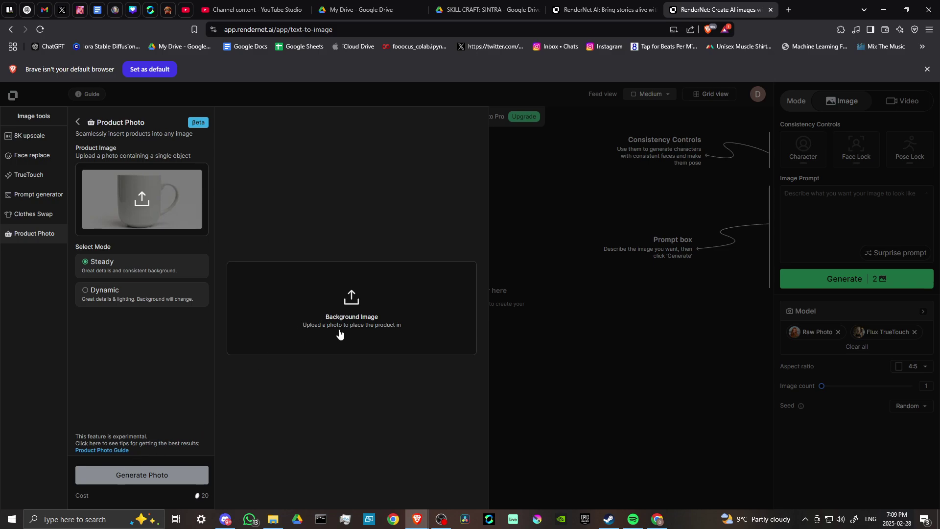
left_click(561, 338)
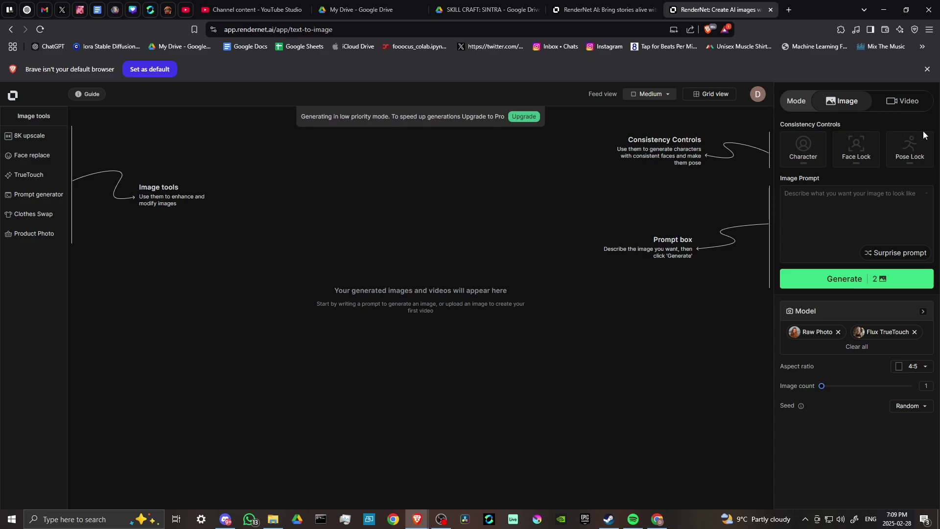
- Apply Magdalena as the character, remove her again, and open the Face Lock reference-photo panel
left_click(808, 151)
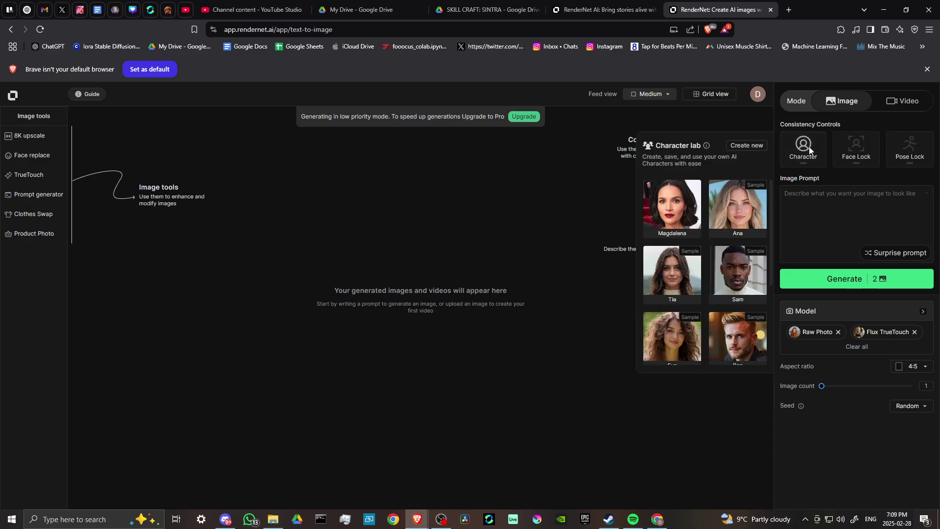
left_click(680, 216)
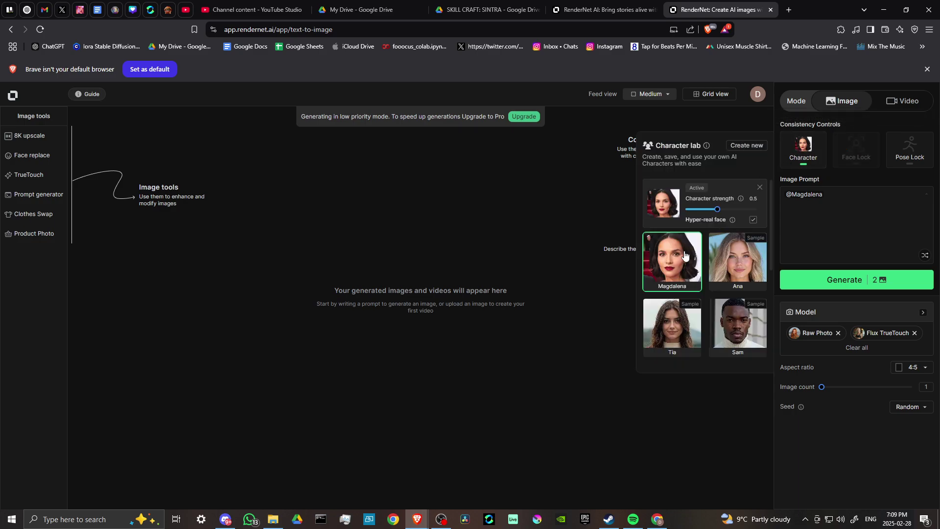
left_click(800, 152)
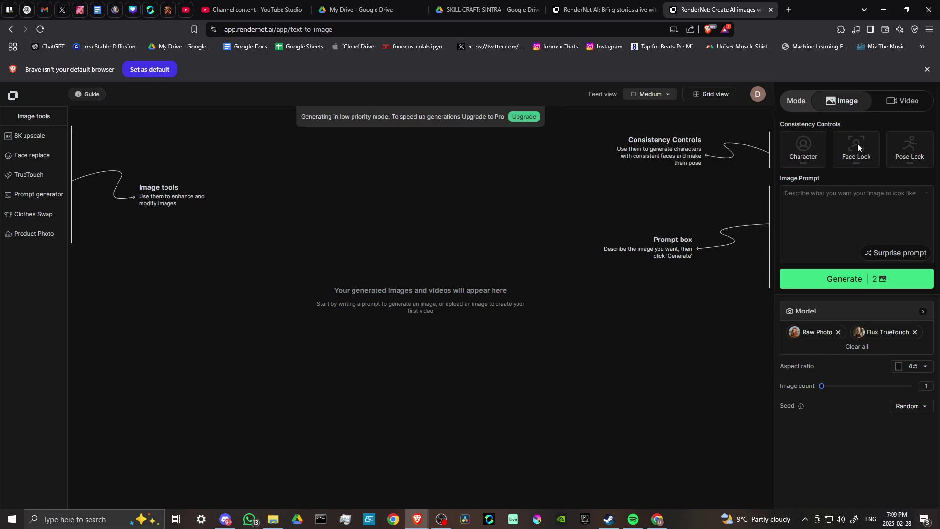
double_click(854, 156)
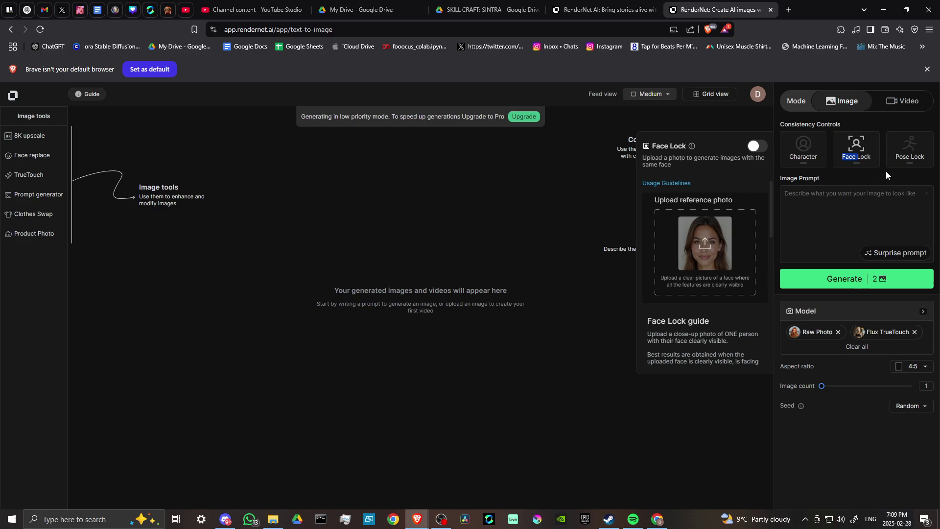
- Close the Face Lock panel by bringing up the Pose Lock settings instead
left_click(909, 147)
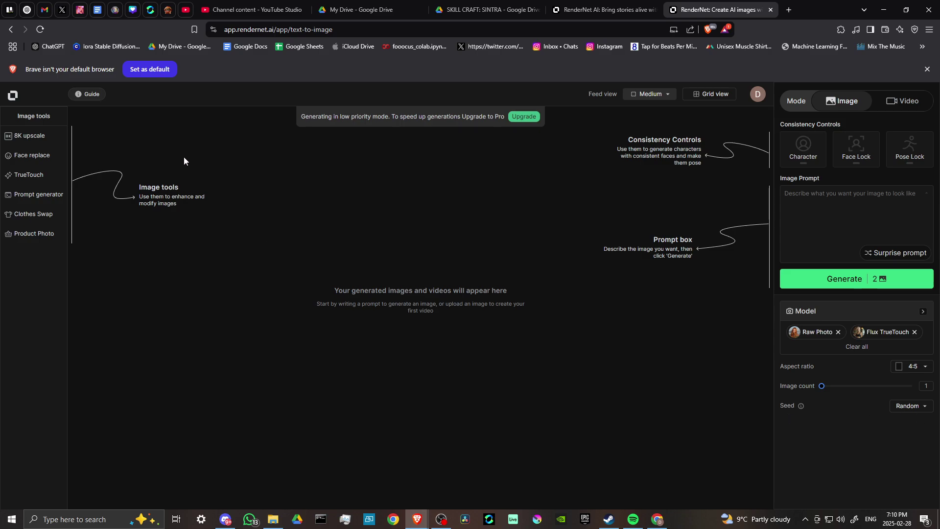
- Switch the Mode switcher to Video for image-to-video generation
left_click(908, 103)
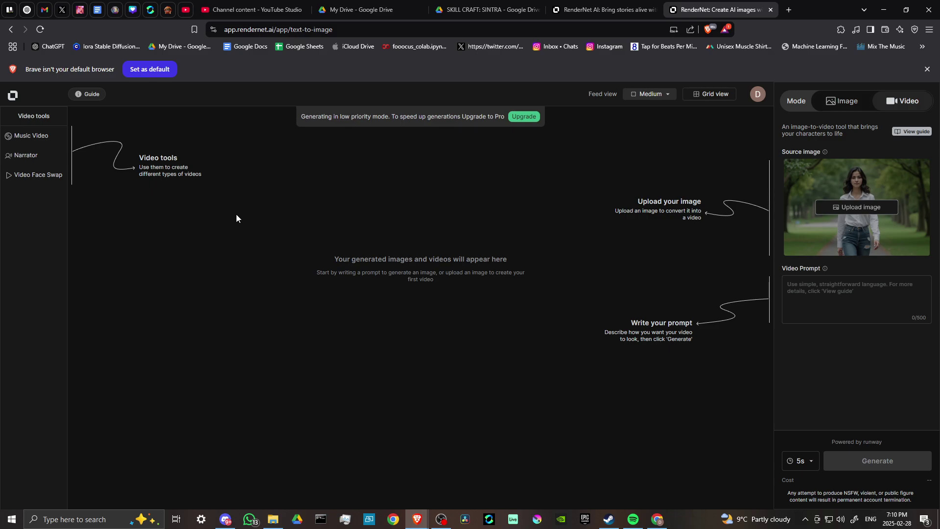